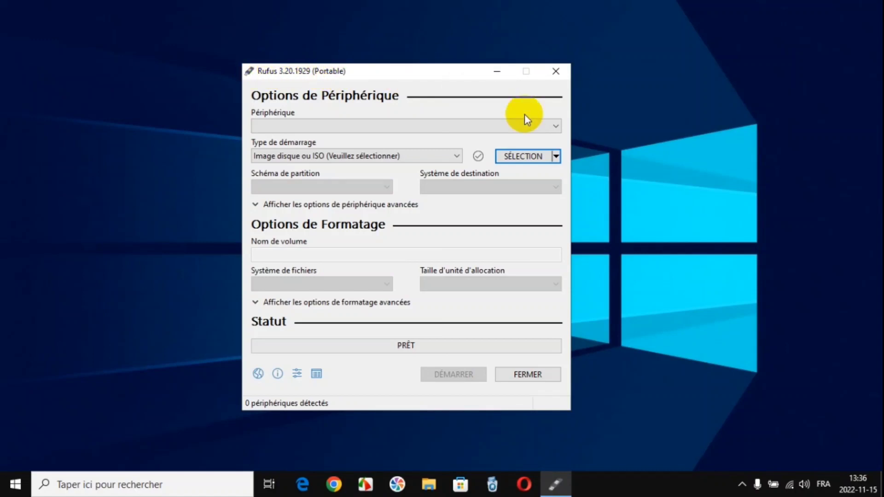
# Switch to Chrome and download Rufus 3.20 from the Téléchargement section of the rufus.ie page.
pyautogui.click(557, 157)
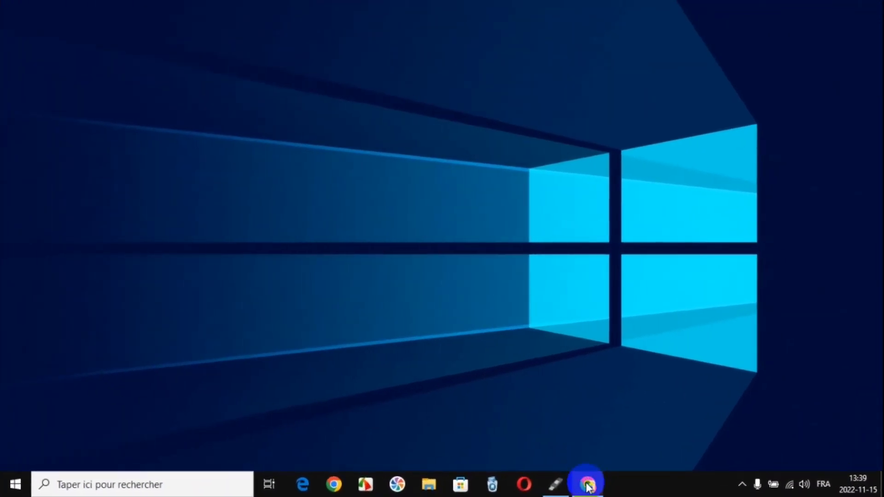
pyautogui.click(588, 484)
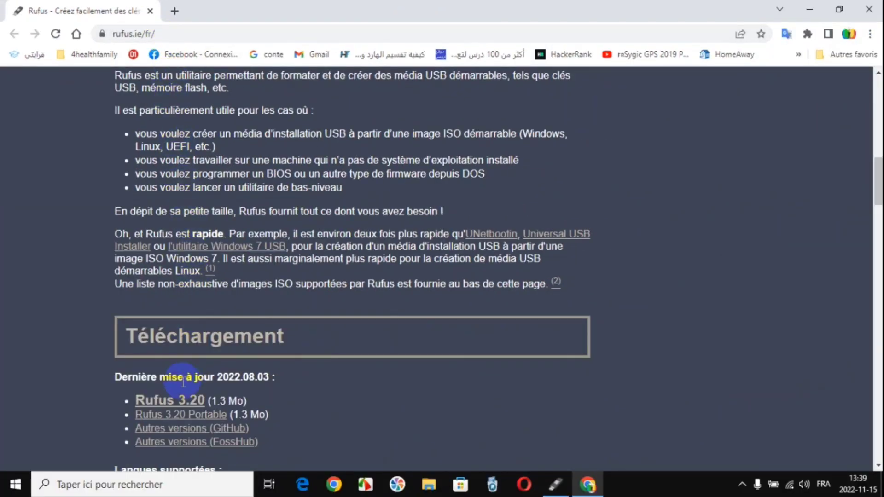
pyautogui.click(181, 402)
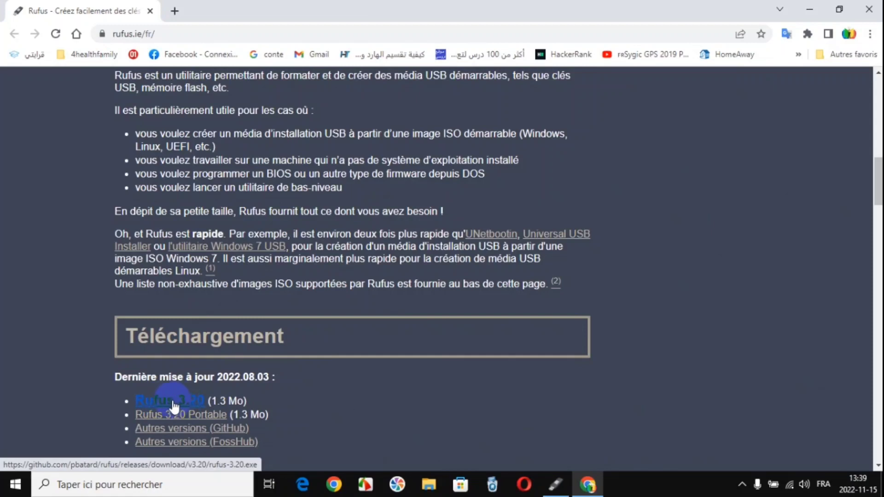
pyautogui.click(173, 402)
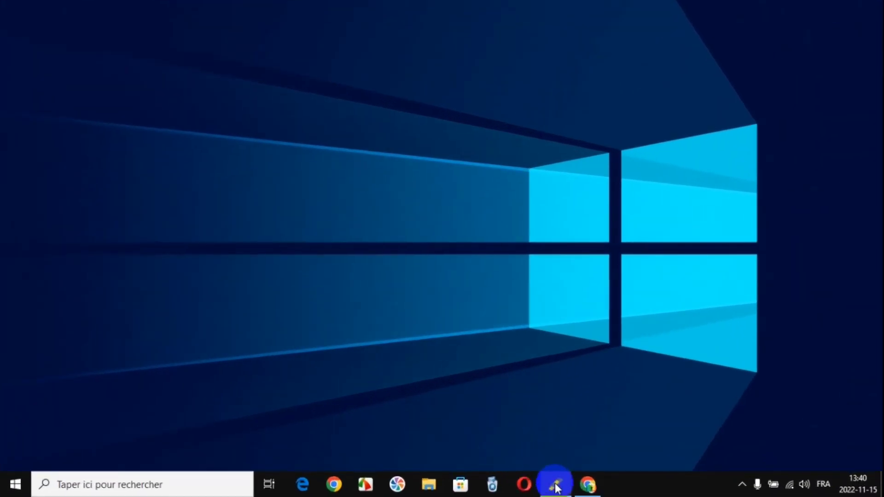
# Switch to Rufus, change the image source from selection to download, and open the ISO image download dialog.
pyautogui.click(556, 487)
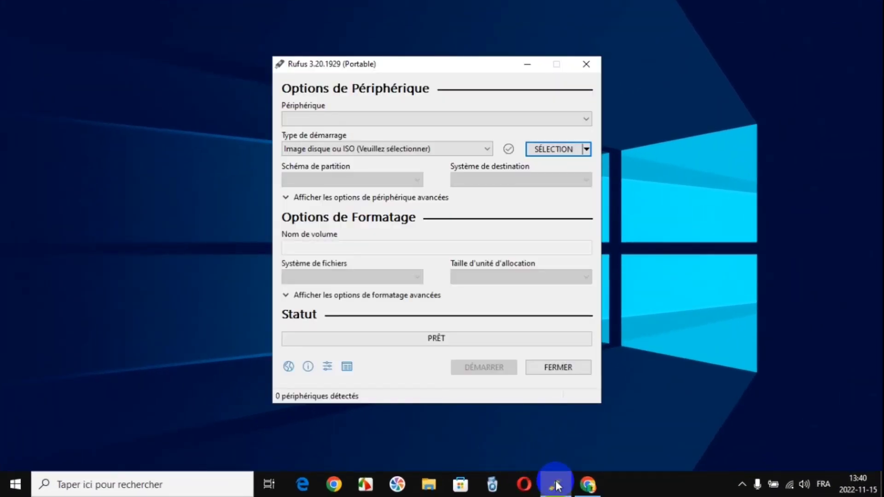
pyautogui.click(587, 149)
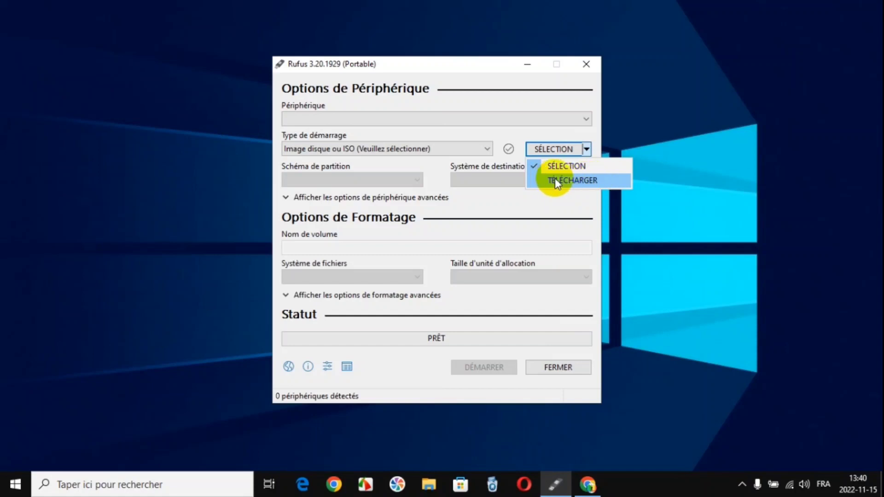
pyautogui.click(567, 181)
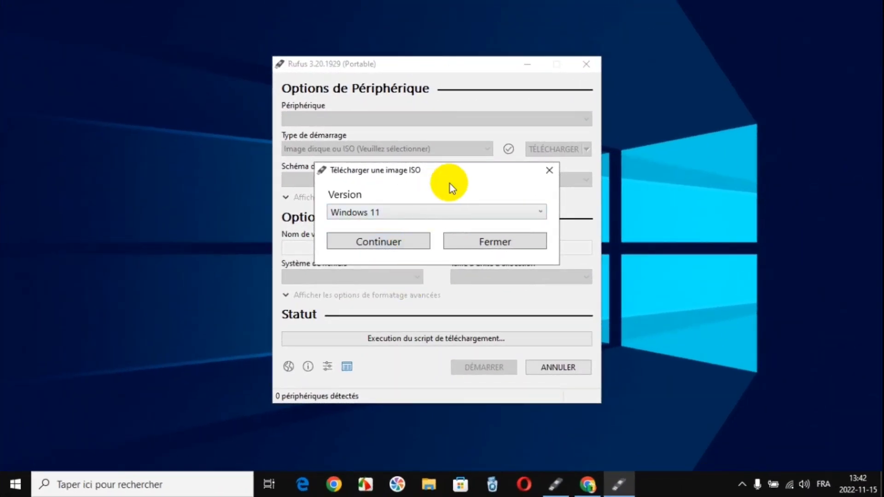
# Arrange the Rufus window and the ISO download dialog side by side so they do not overlap.
pyautogui.moveTo(495, 171); pyautogui.dragTo(754, 108)
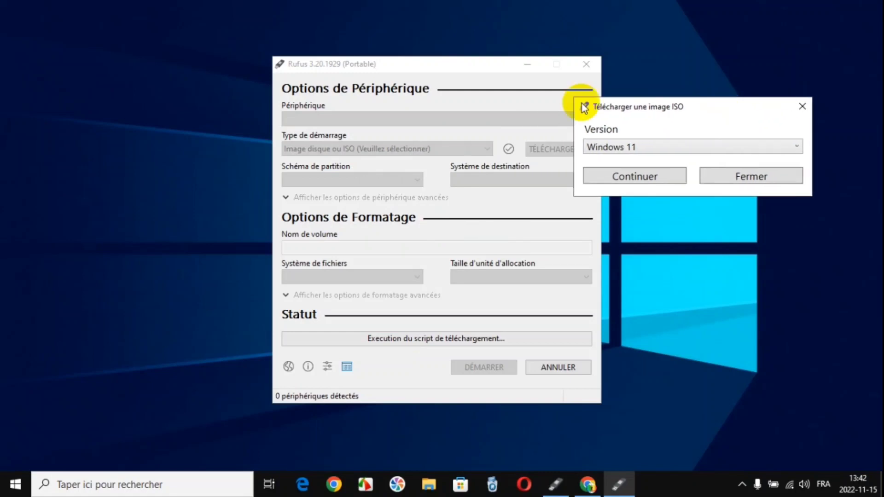
pyautogui.moveTo(488, 66); pyautogui.dragTo(247, 76)
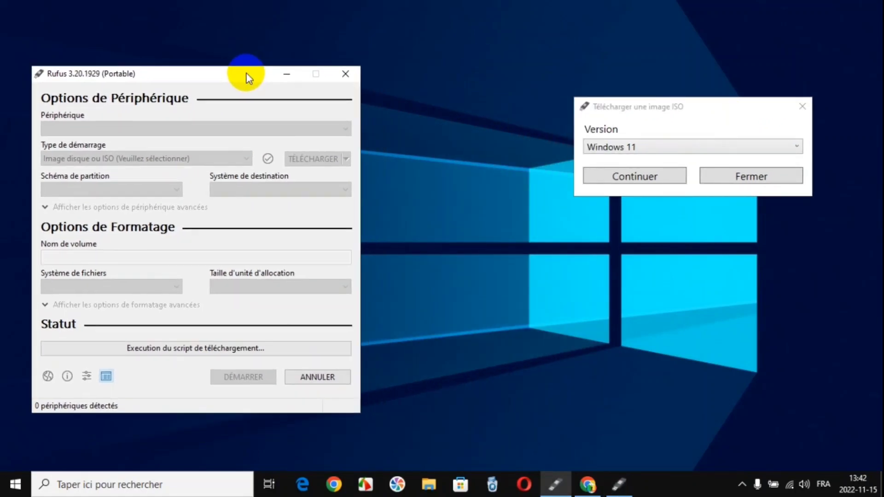
pyautogui.moveTo(717, 110); pyautogui.dragTo(588, 83)
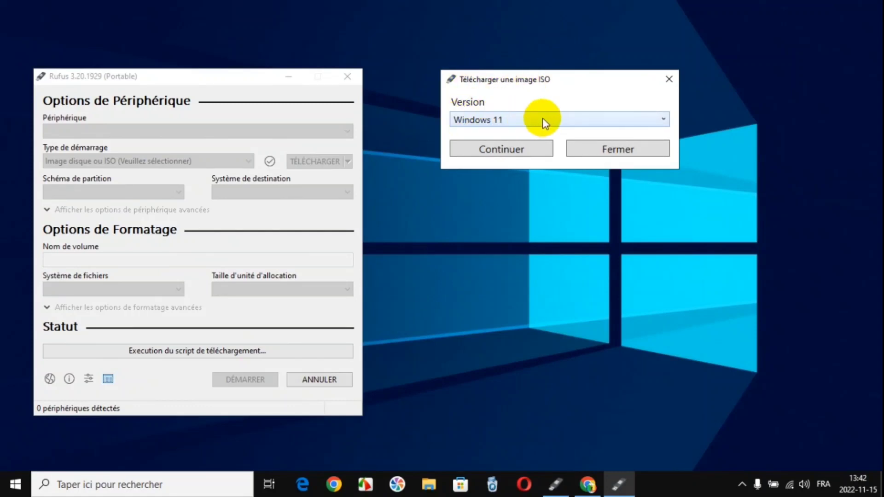
# Choose Windows 10 as the ISO version with release 22H2 (Build 19045.2006 - 2022.10).
pyautogui.click(633, 119)
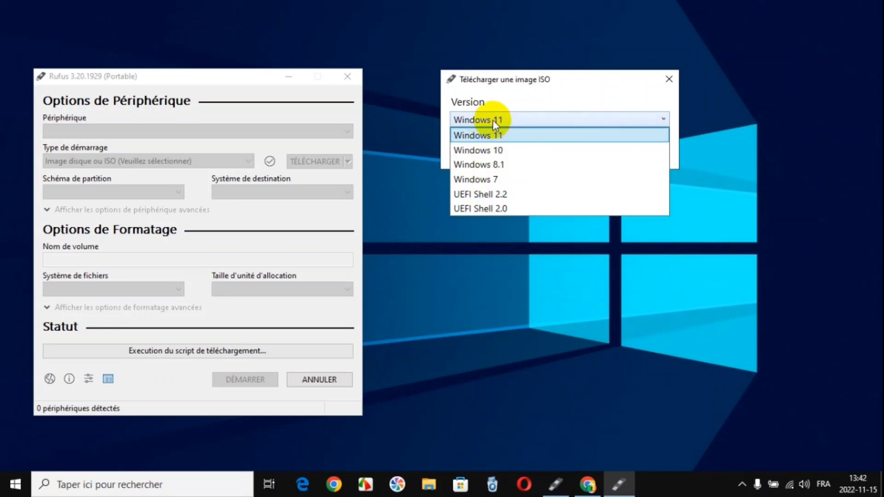
pyautogui.click(495, 151)
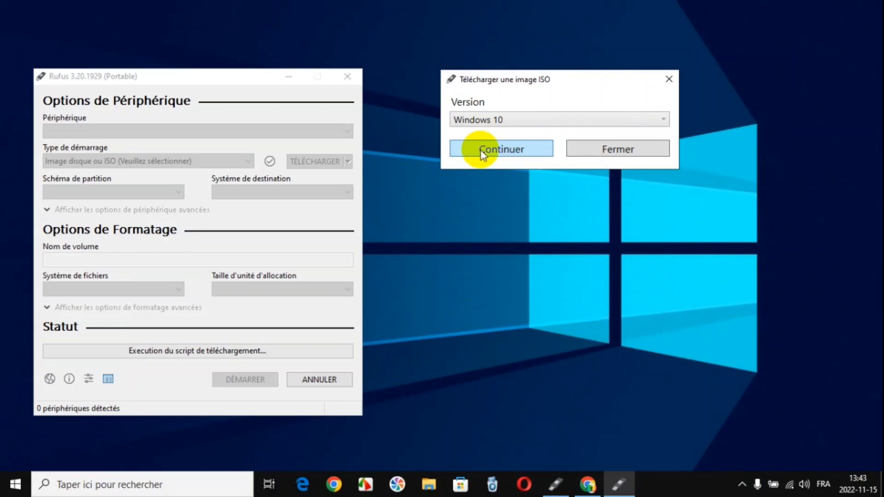
pyautogui.click(505, 152)
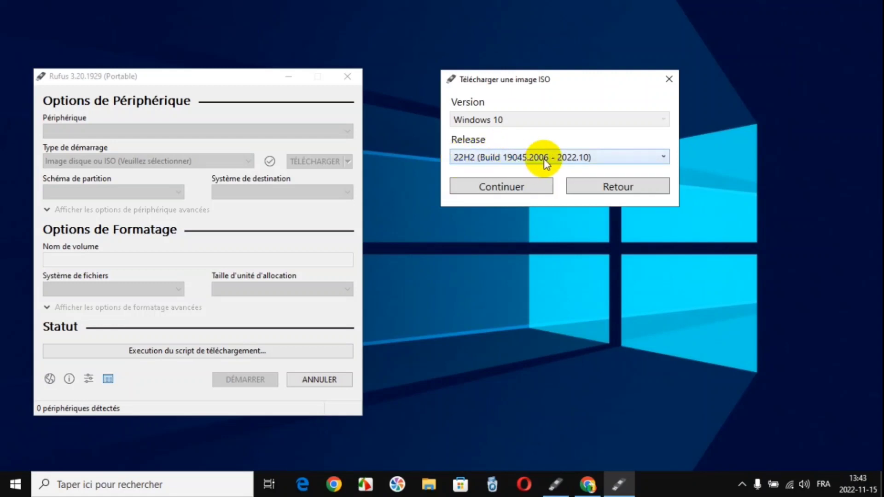
pyautogui.click(641, 157)
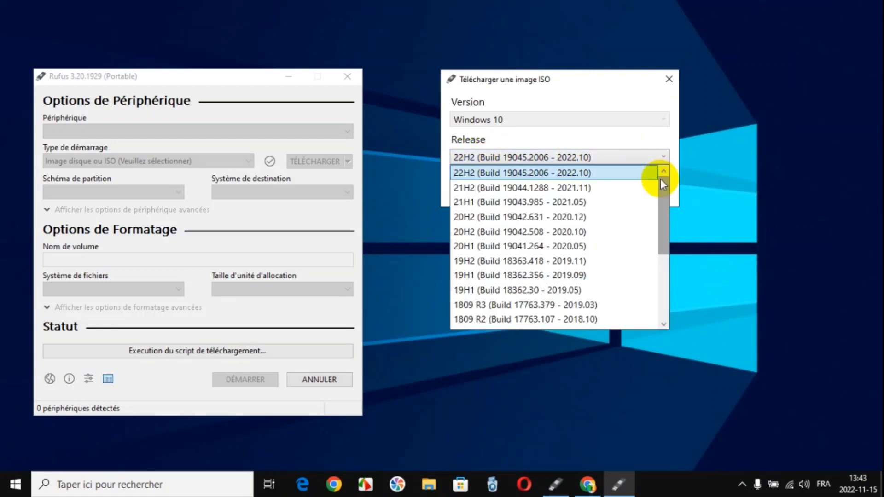
pyautogui.moveTo(662, 181)
pyautogui.mouseDown()
pyautogui.moveTo(669, 237)
pyautogui.moveTo(663, 174)
pyautogui.mouseUp()
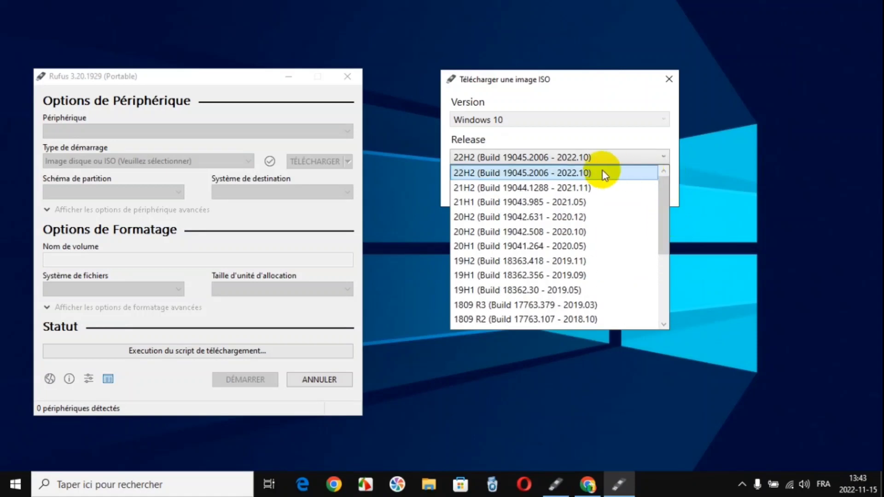
pyautogui.click(524, 174)
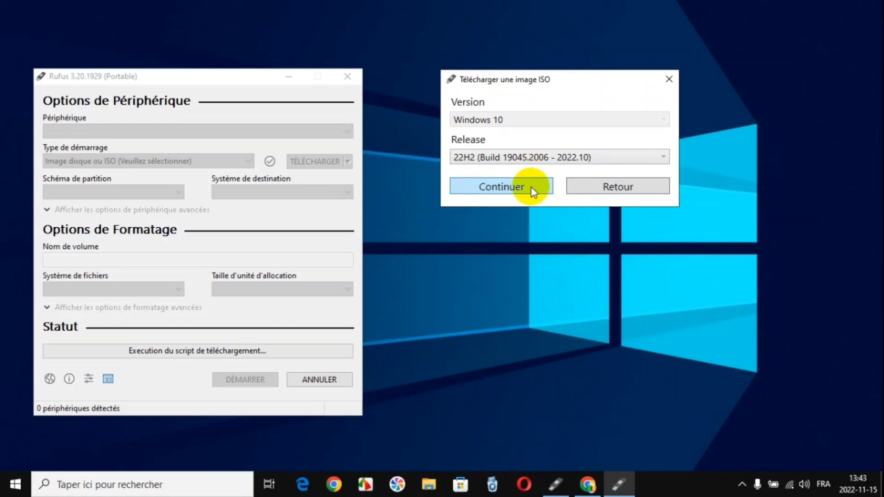
pyautogui.click(504, 187)
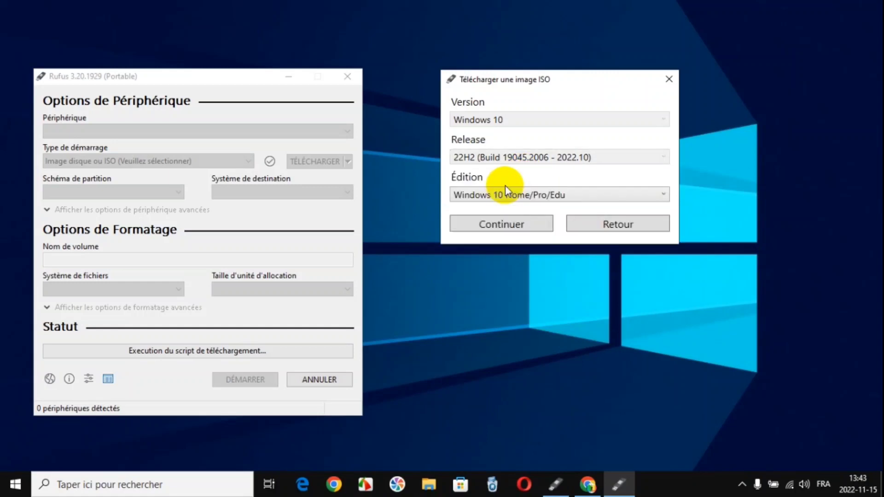
# Keep Windows 10 Home/Pro/Edu as the edition and continue to the product language choice.
pyautogui.click(504, 195)
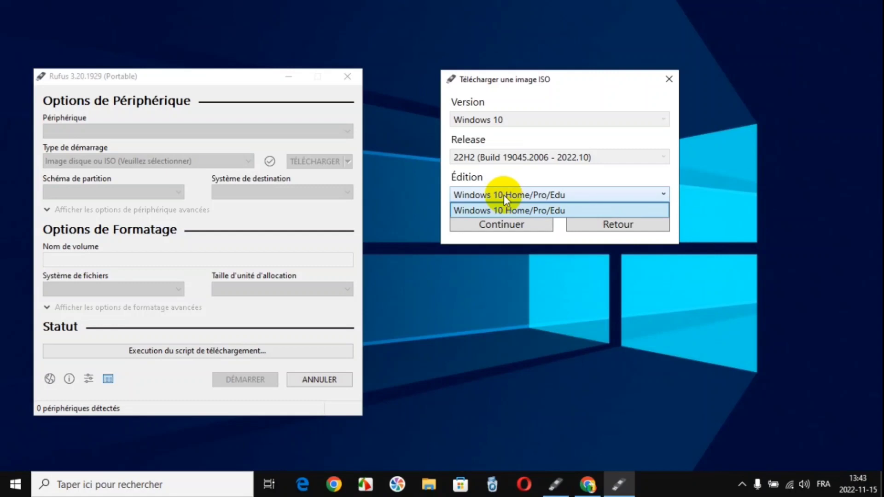
pyautogui.click(550, 195)
pyautogui.click(523, 225)
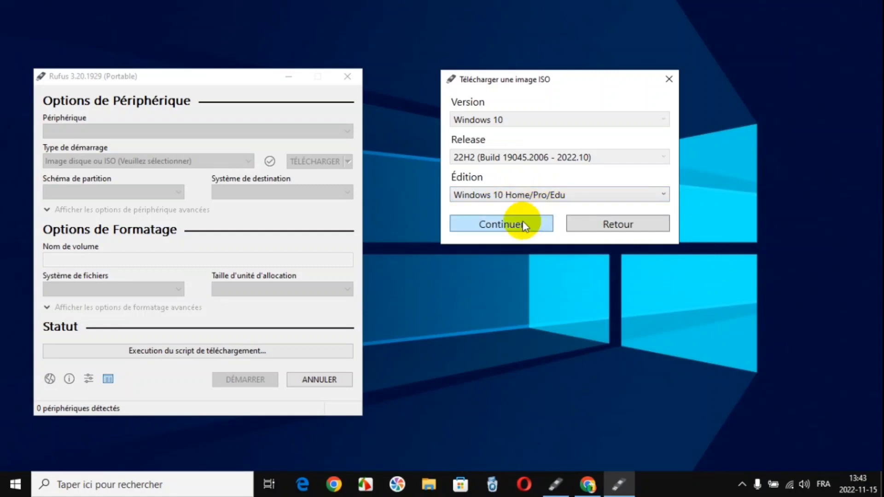
pyautogui.click(505, 222)
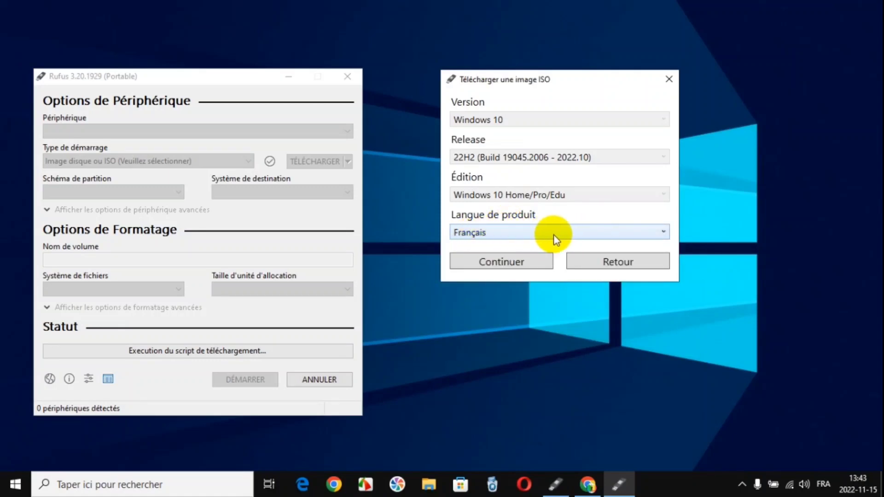
# Set the product language of the Windows 10 ISO to Français and continue to the architecture choice.
pyautogui.click(509, 234)
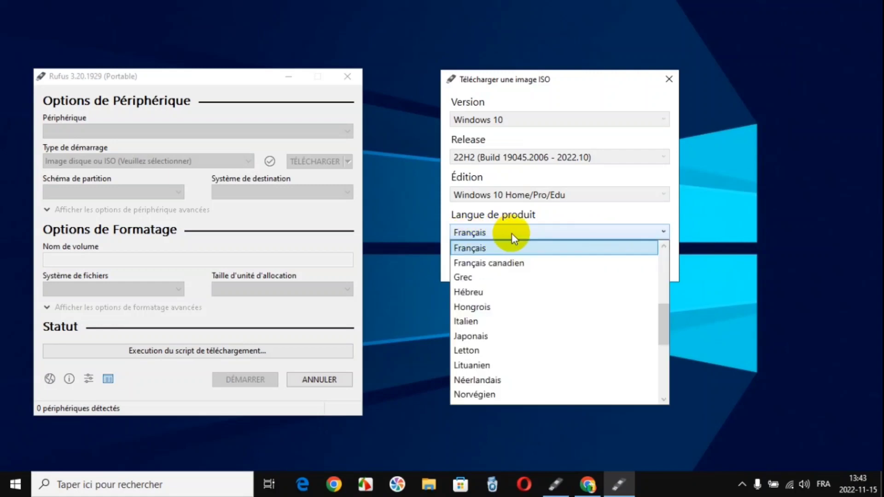
pyautogui.scroll(1, 512, 233)
pyautogui.moveTo(663, 310)
pyautogui.mouseDown()
pyautogui.moveTo(666, 265)
pyautogui.moveTo(667, 367)
pyautogui.moveTo(671, 315)
pyautogui.mouseUp()
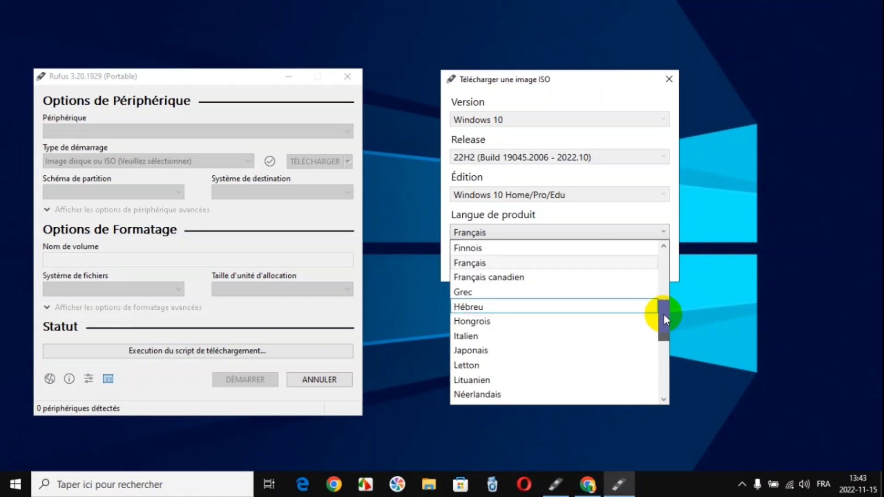
pyautogui.click(537, 263)
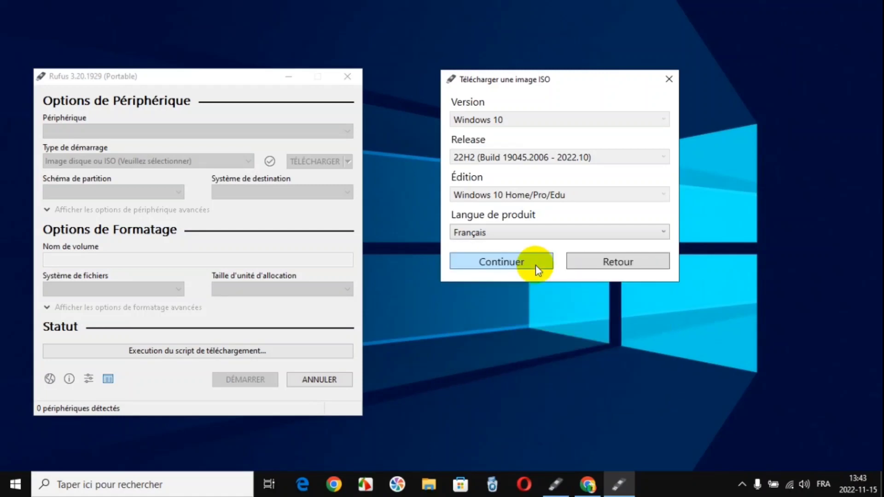
pyautogui.click(505, 264)
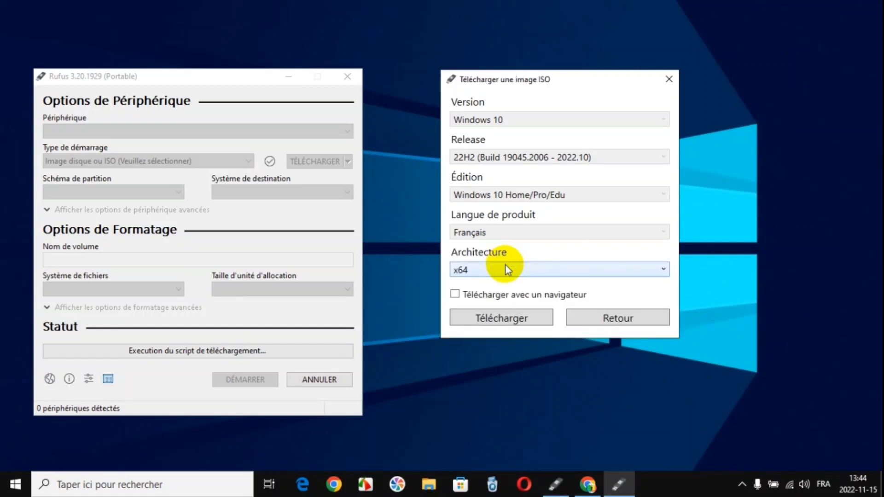
# Set the architecture to x64 and toggle the option to download the ISO with a browser.
pyautogui.click(477, 270)
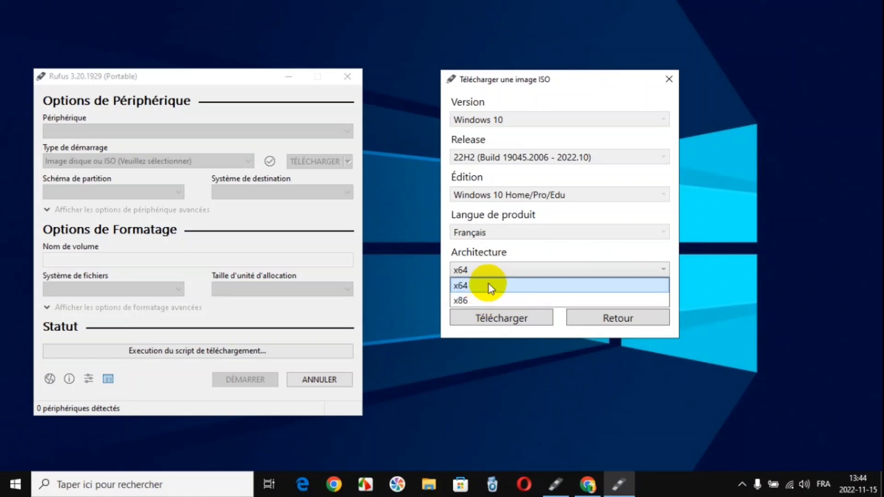
pyautogui.click(488, 285)
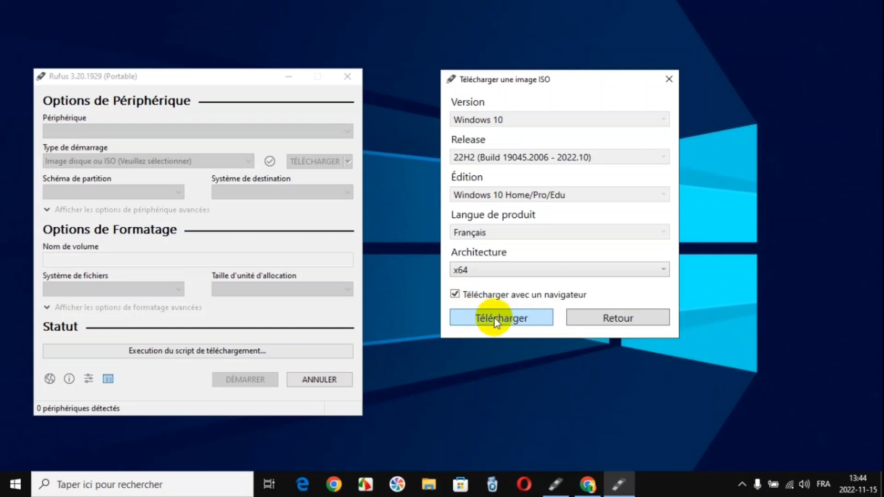
pyautogui.click(455, 295)
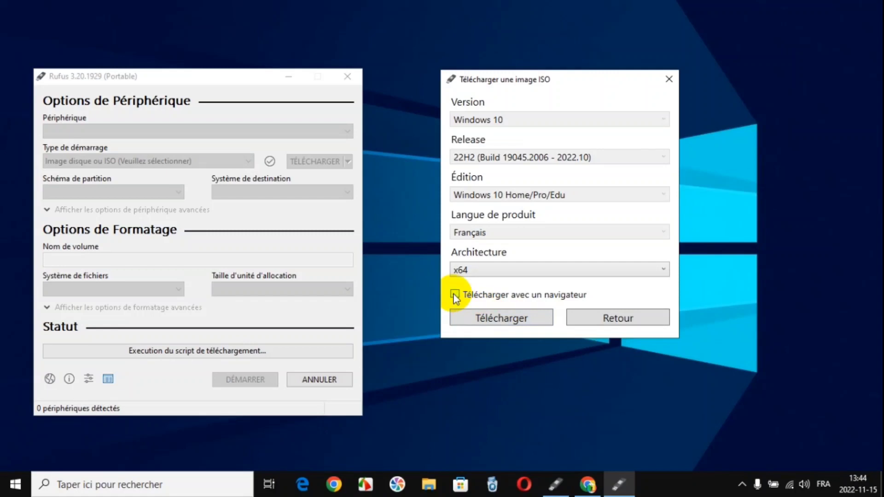
# Go back through all the Windows 10 download choices and close the ISO download dialog.
pyautogui.click(617, 318)
pyautogui.click(619, 260)
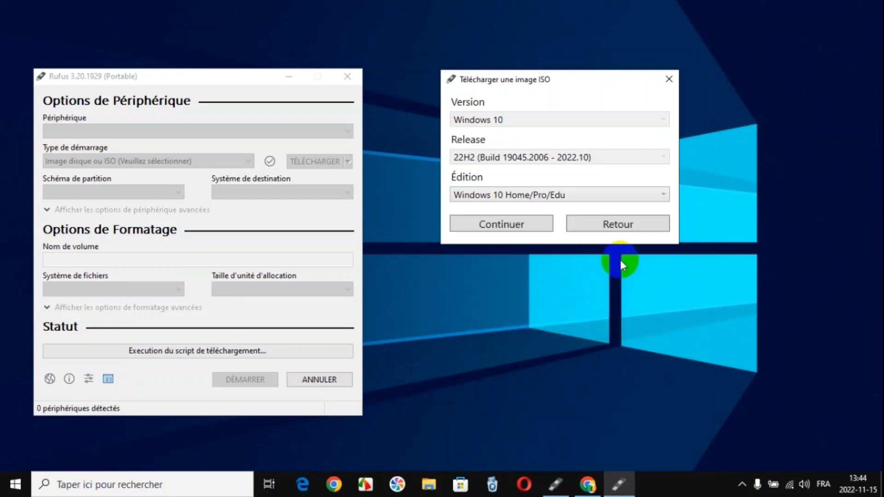
pyautogui.click(622, 225)
pyautogui.click(626, 188)
pyautogui.click(626, 154)
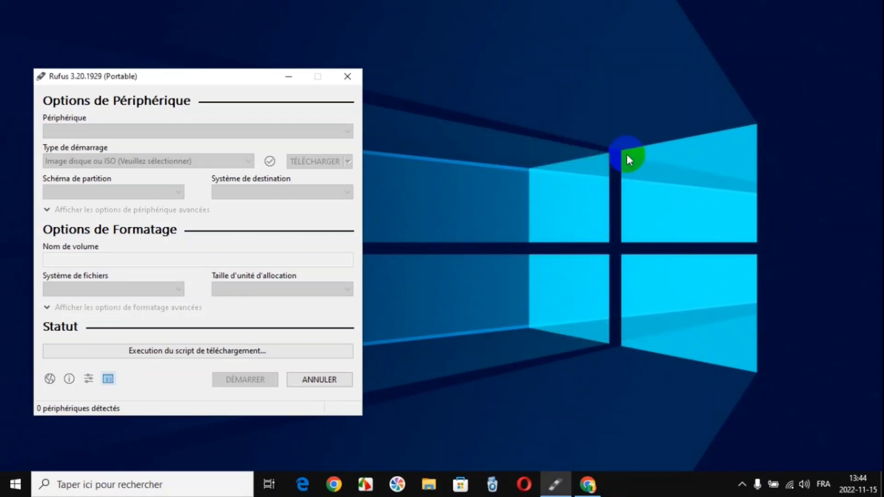
# Reopen the ISO download dialog beside the Rufus window and choose Windows 7 as the version.
pyautogui.click(312, 157)
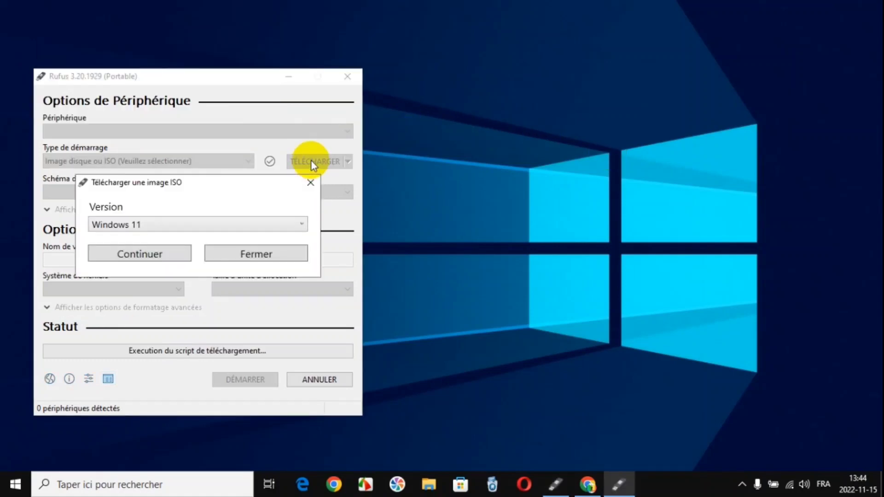
pyautogui.moveTo(234, 188); pyautogui.dragTo(556, 93)
pyautogui.click(551, 123)
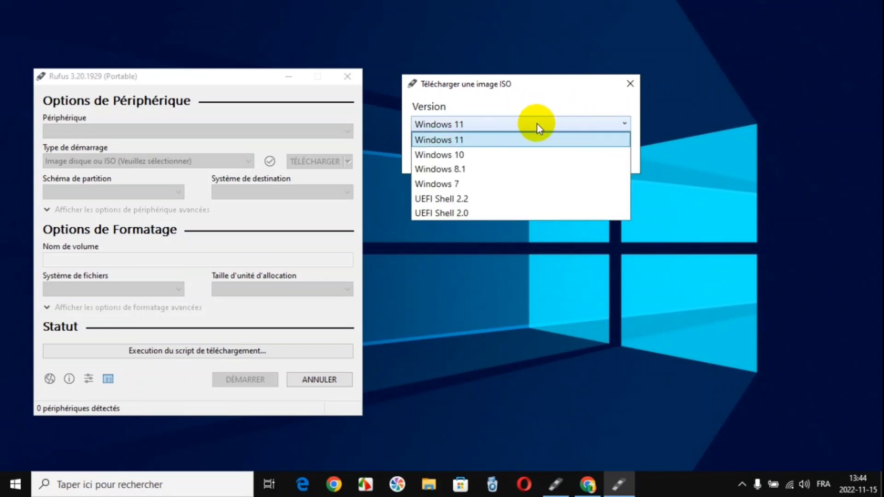
pyautogui.click(455, 184)
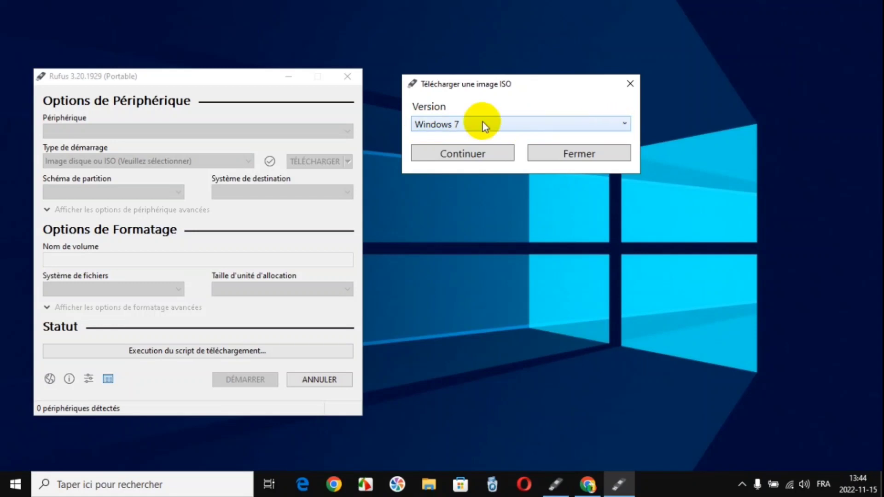
pyautogui.click(461, 155)
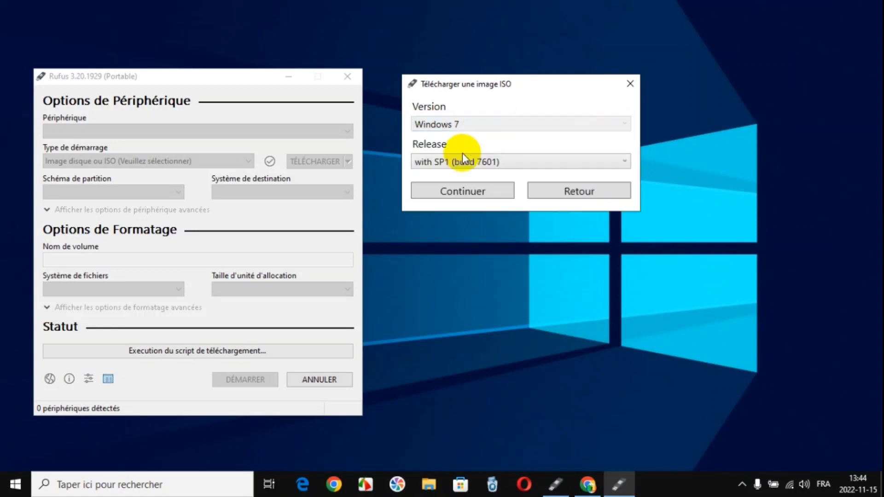
# Keep the release with SP1 (build 7601) and set the edition to Windows 7 Ultimate.
pyautogui.click(497, 161)
pyautogui.click(498, 161)
pyautogui.click(474, 195)
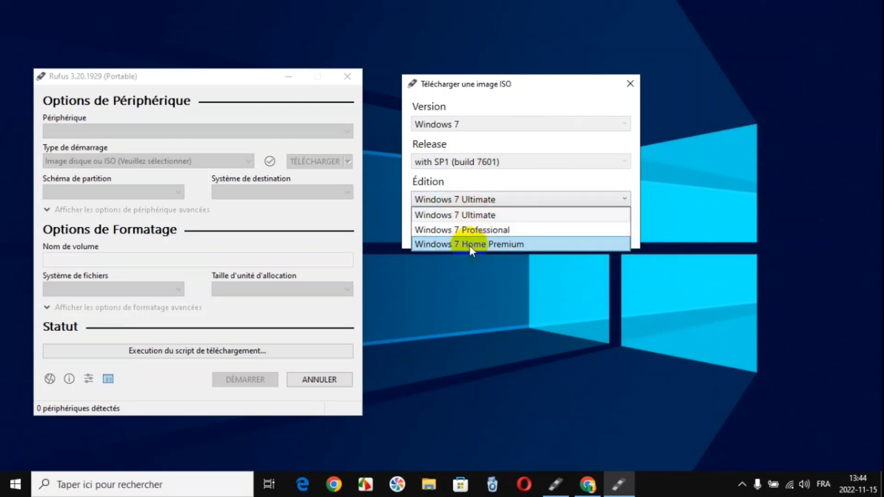
pyautogui.click(471, 216)
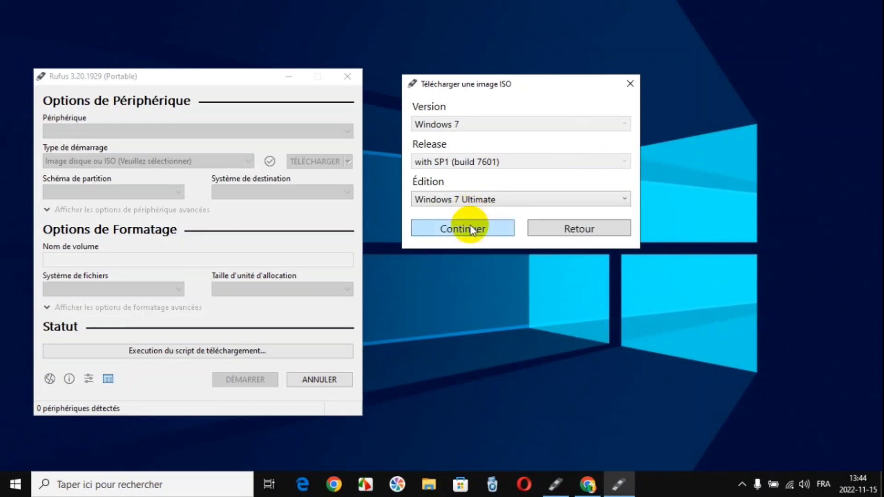
# Accept the Windows 7 Ultimate edition, keep English (US) as the product language and continue to the architecture choice.
pyautogui.click(458, 228)
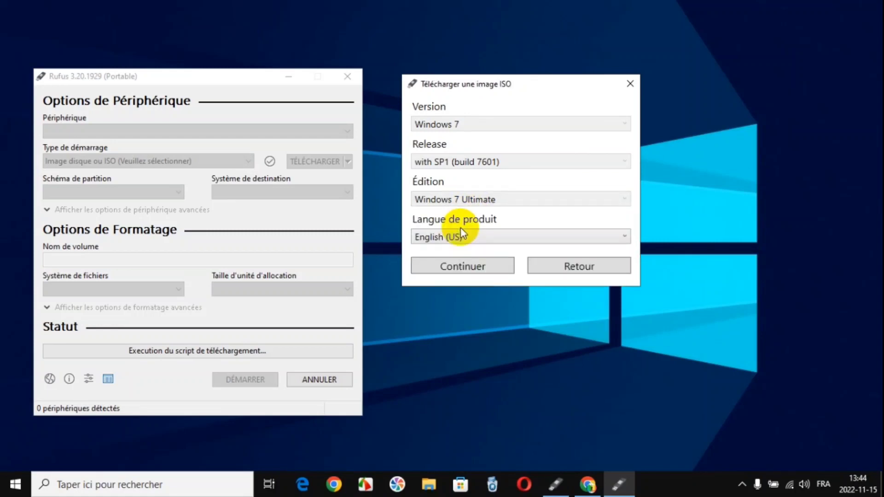
pyautogui.click(456, 237)
pyautogui.click(457, 237)
pyautogui.click(468, 266)
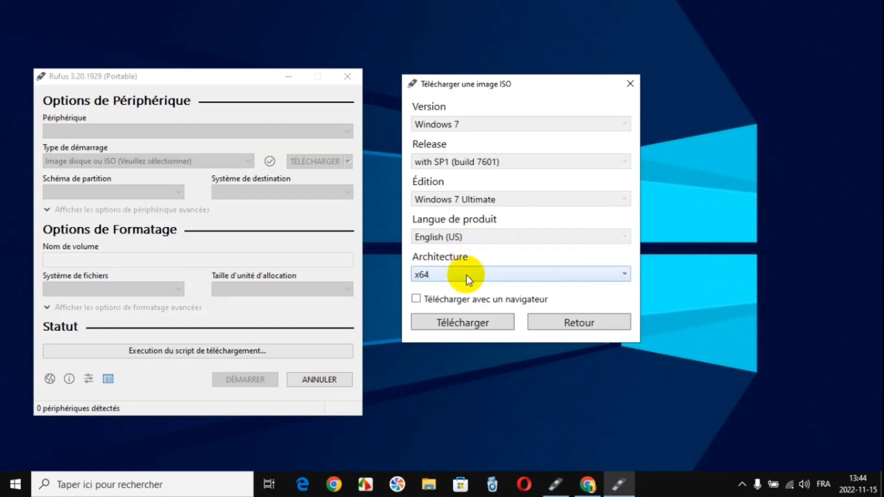
# Keep x64 as the architecture and enable the option to download the ISO with a browser.
pyautogui.click(466, 276)
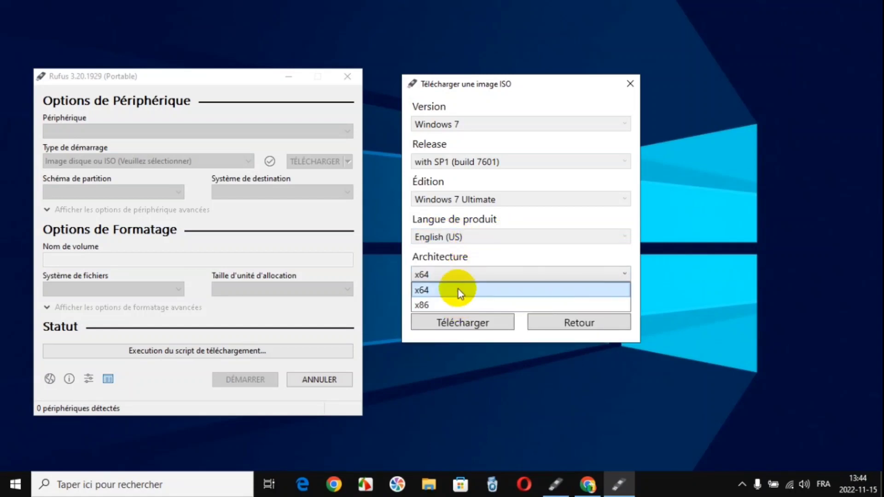
pyautogui.click(462, 280)
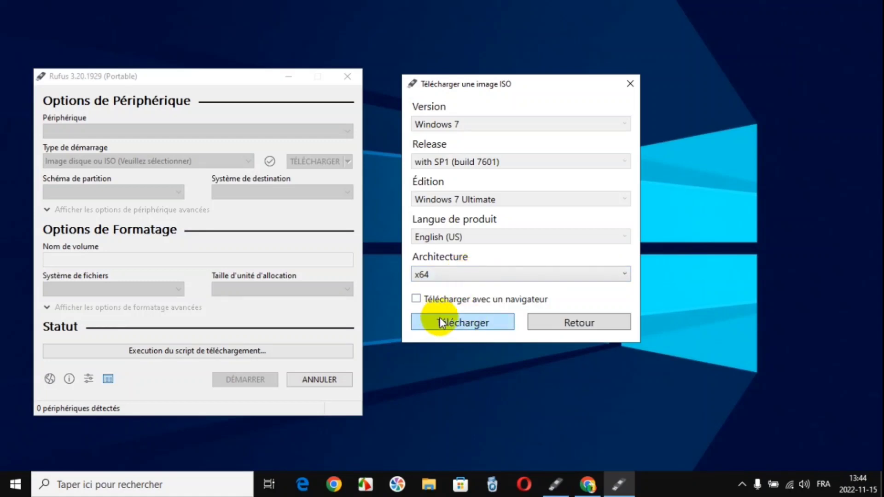
pyautogui.click(416, 298)
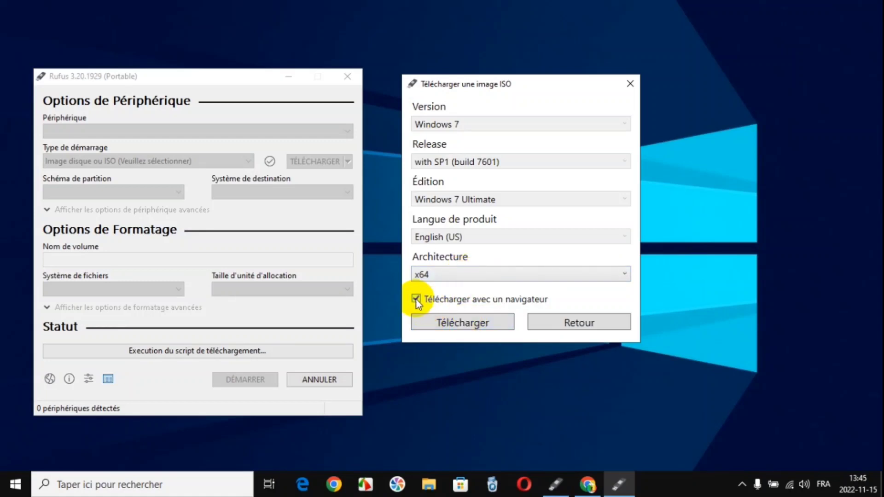
# Go back through all the Windows 7 download choices and close the ISO download dialog.
pyautogui.click(579, 324)
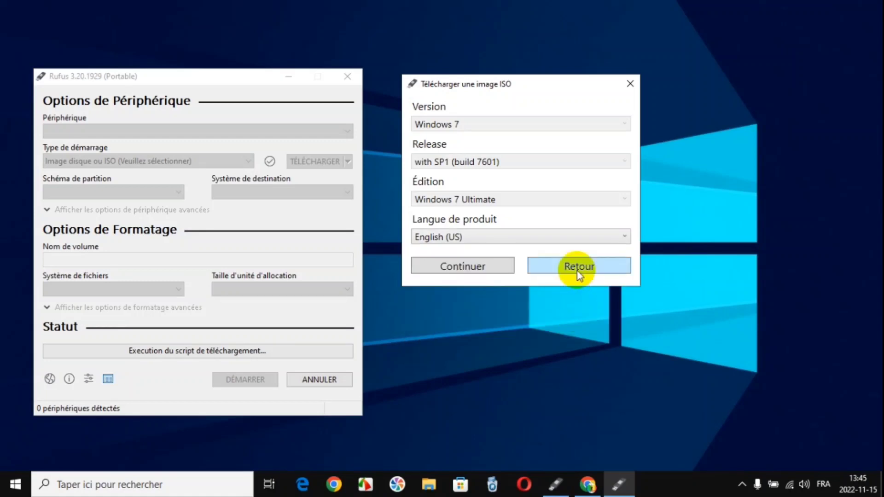
pyautogui.click(578, 270)
pyautogui.click(582, 233)
pyautogui.click(584, 191)
pyautogui.click(587, 162)
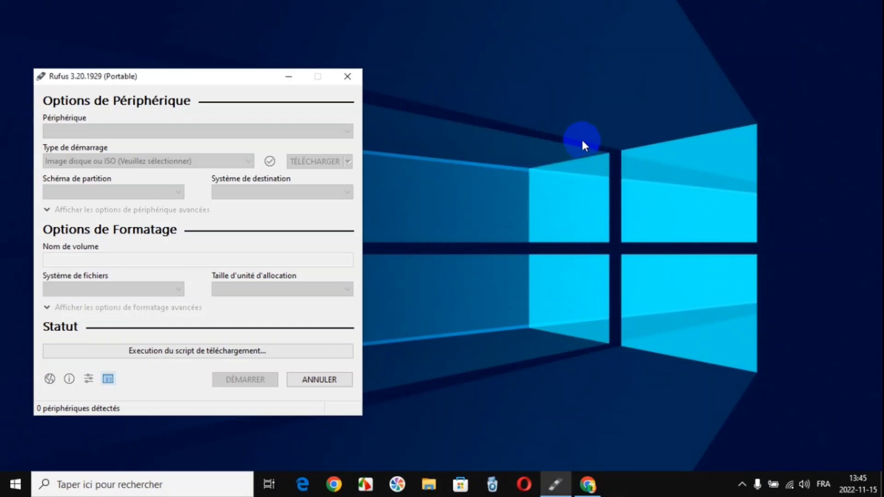
# Reopen the ISO download dialog, place it beside the Rufus window and set the version to Windows 7.
pyautogui.click(316, 164)
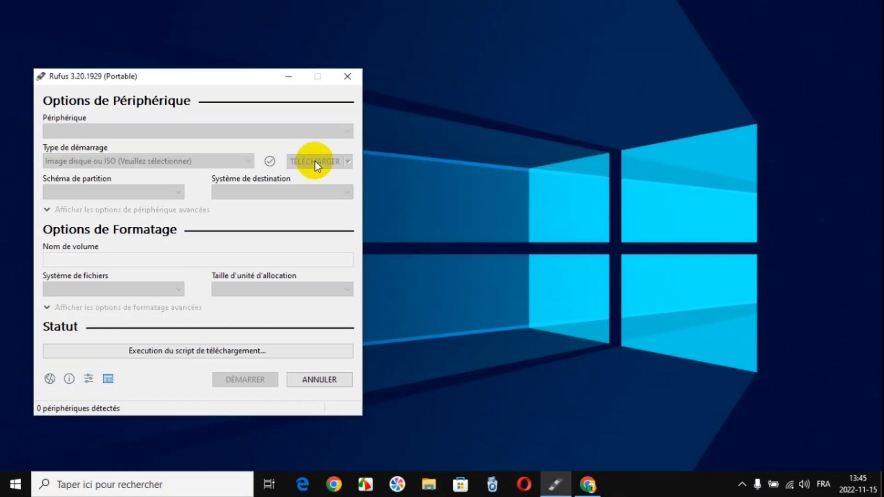
pyautogui.moveTo(272, 182); pyautogui.dragTo(554, 95)
pyautogui.click(549, 118)
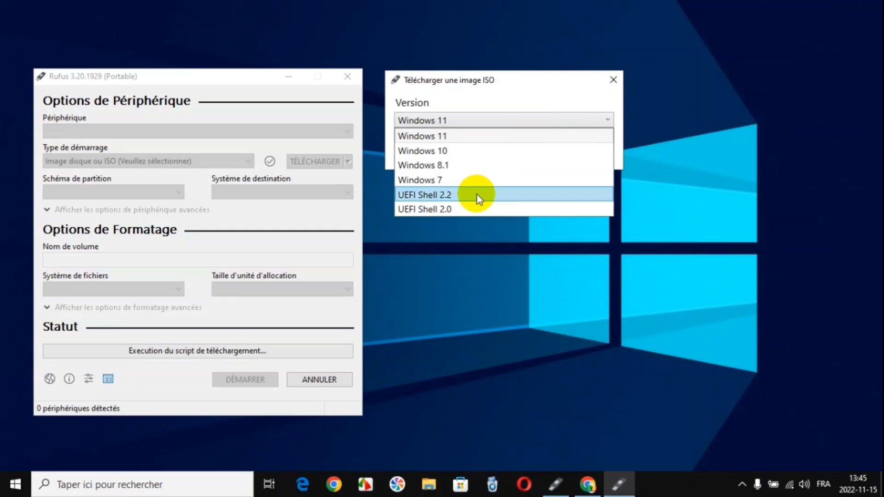
pyautogui.click(511, 95)
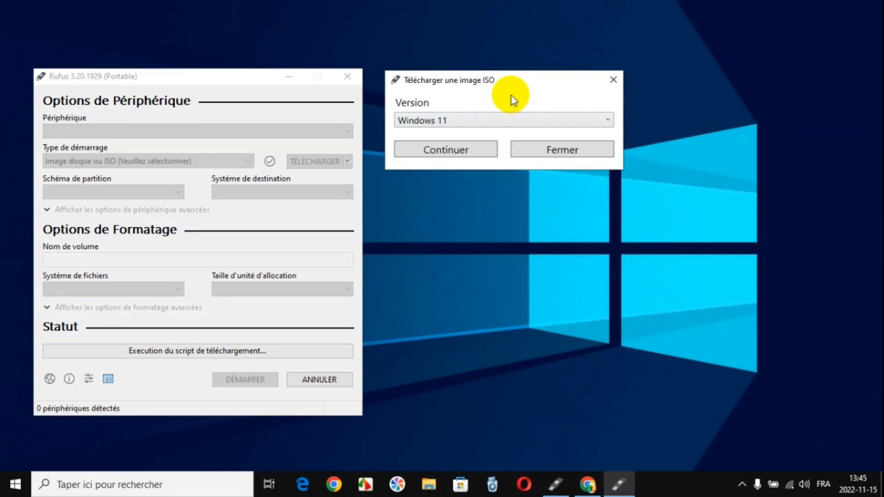
pyautogui.click(510, 119)
pyautogui.click(449, 179)
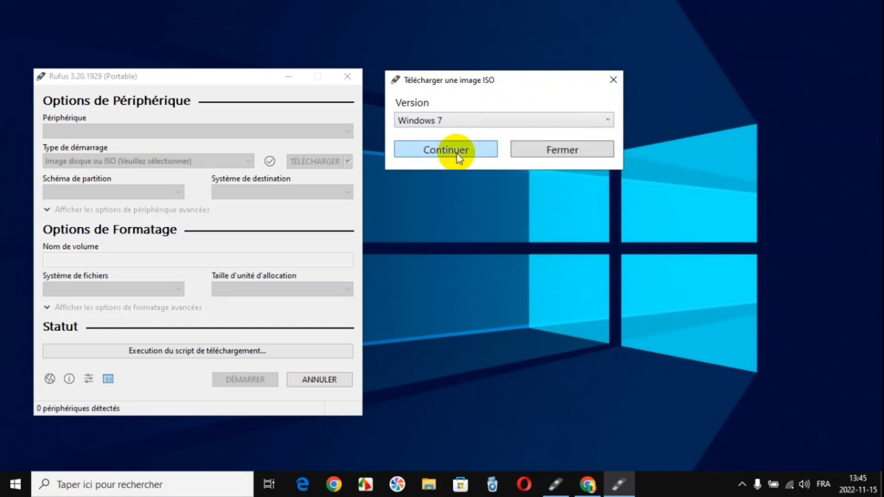
# Accept release with SP1 (build 7601), Windows 7 Ultimate, English (US) and x64, and start the ISO download in the browser.
pyautogui.click(457, 154)
pyautogui.click(455, 187)
pyautogui.click(456, 224)
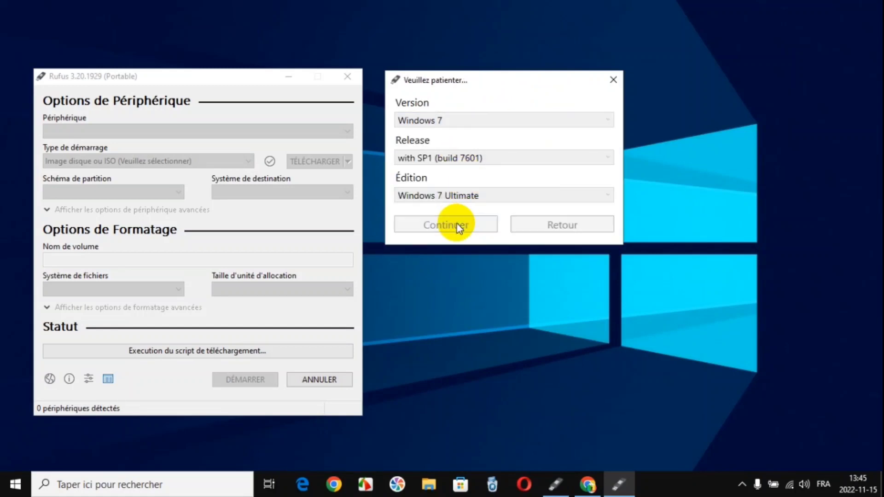
pyautogui.click(458, 261)
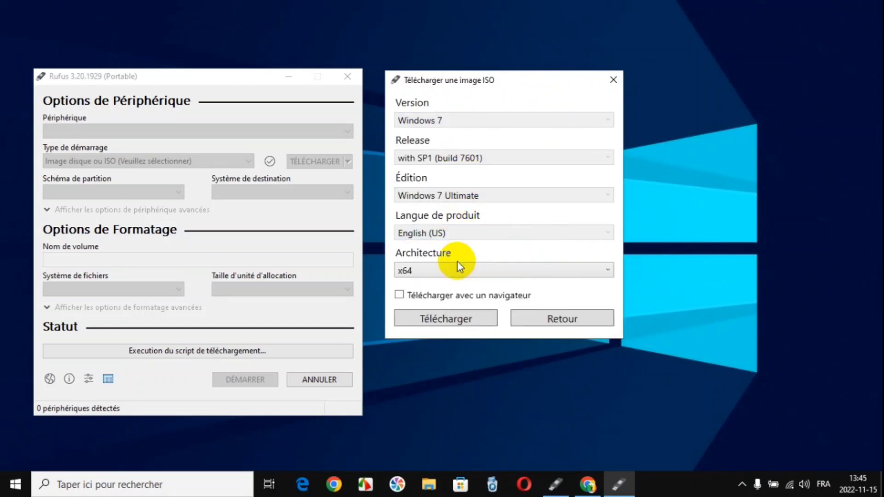
pyautogui.click(445, 320)
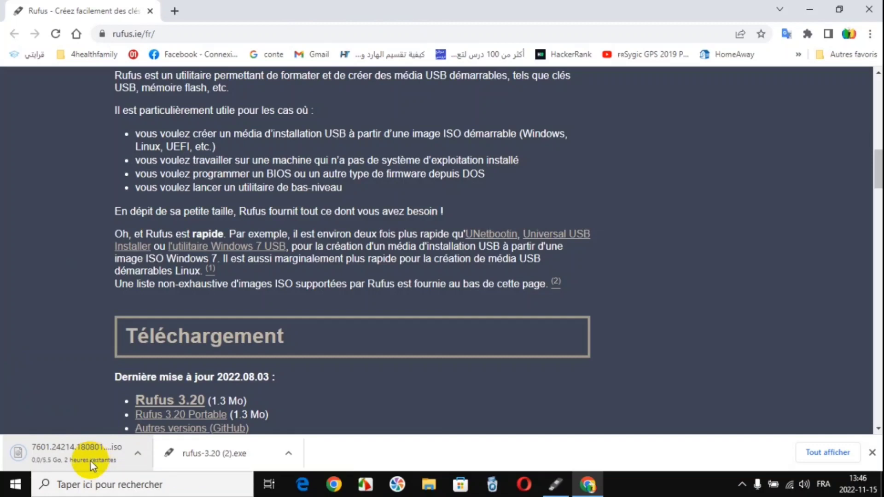
# Show Chrome's full downloads list and examine the Windows 7 ISO's progress and remaining time.
pyautogui.click(827, 453)
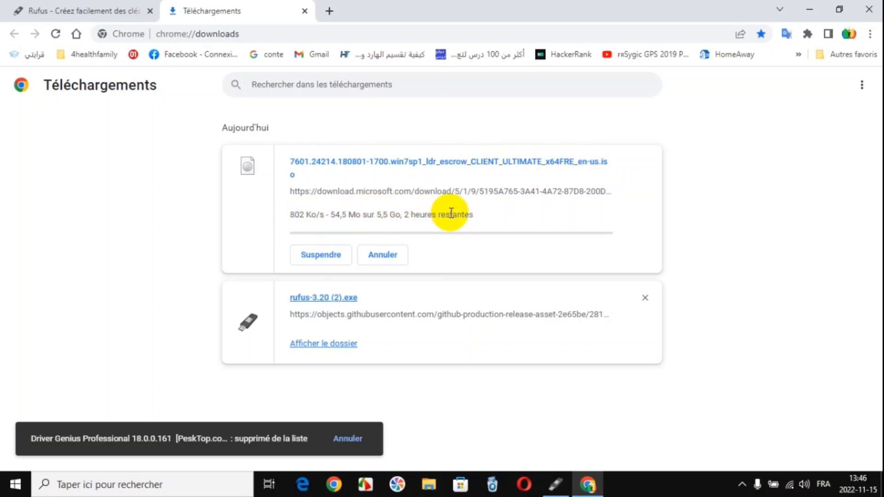
pyautogui.moveTo(400, 213); pyautogui.dragTo(474, 213)
pyautogui.click(488, 216)
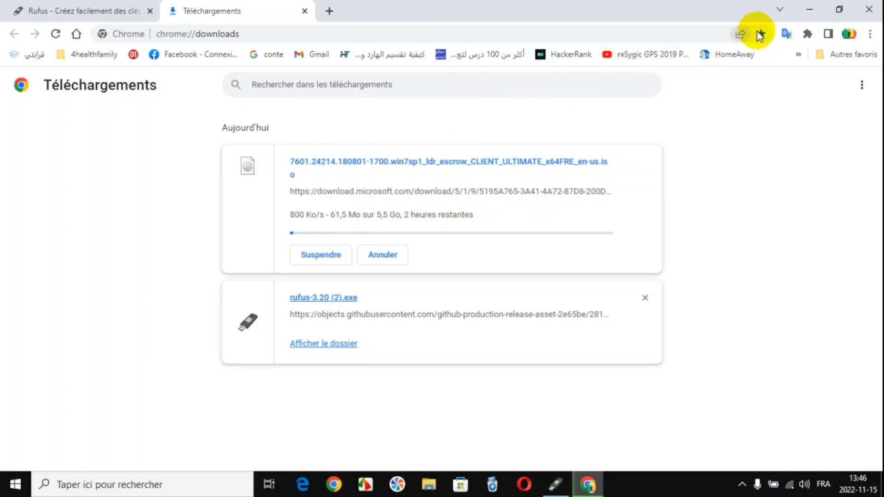
# Minimize Chrome to return to Rufus and move the Rufus window toward the middle of the desktop.
pyautogui.click(810, 9)
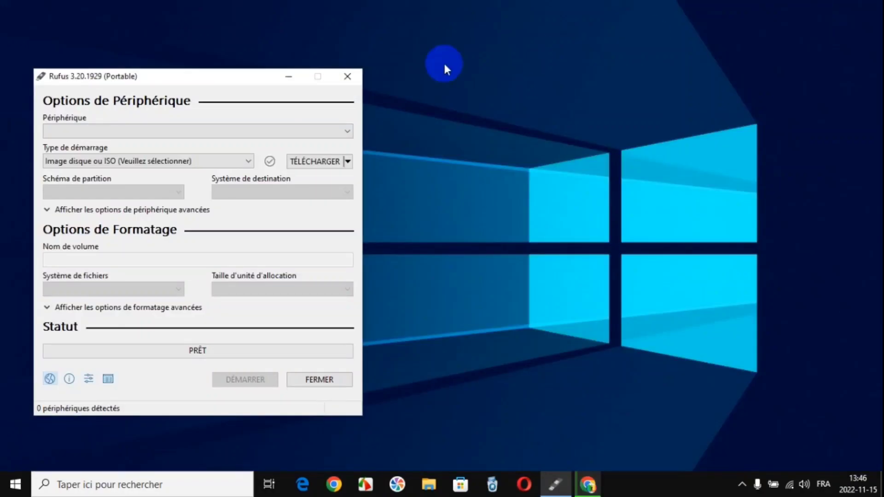
pyautogui.moveTo(231, 76); pyautogui.dragTo(376, 74)
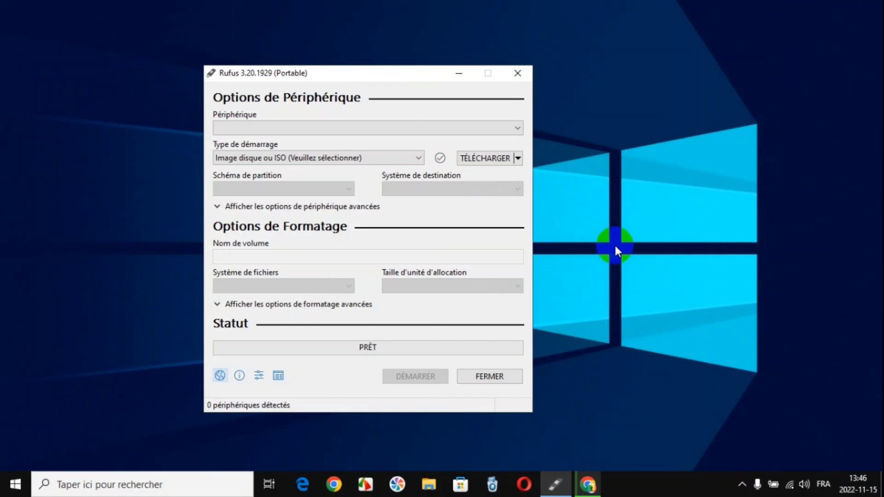